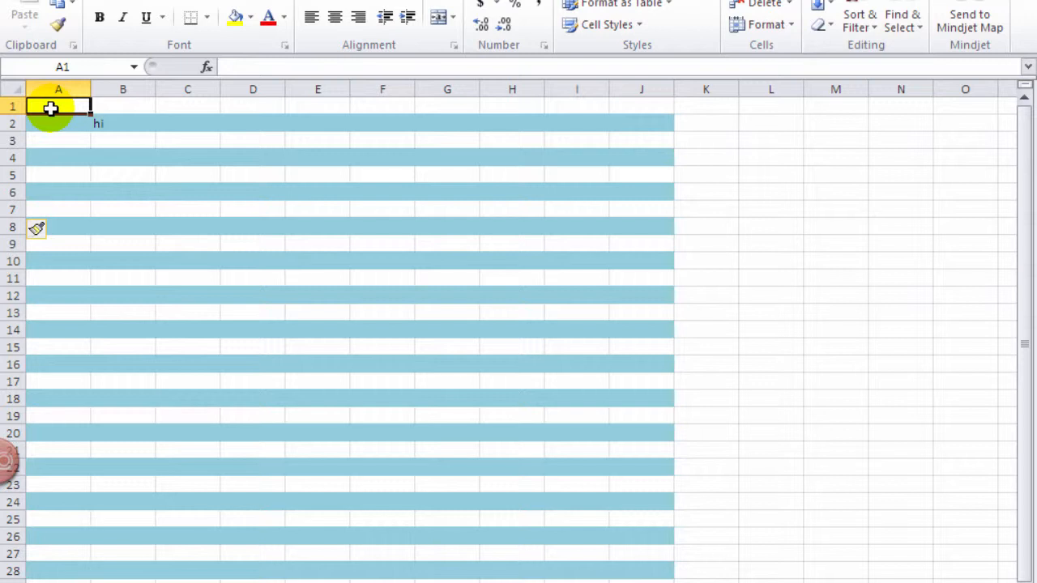
Step: Enter the title "Excel Training Workshop 10/20/1854" in cell A1
{"action": "type", "text": "E"}
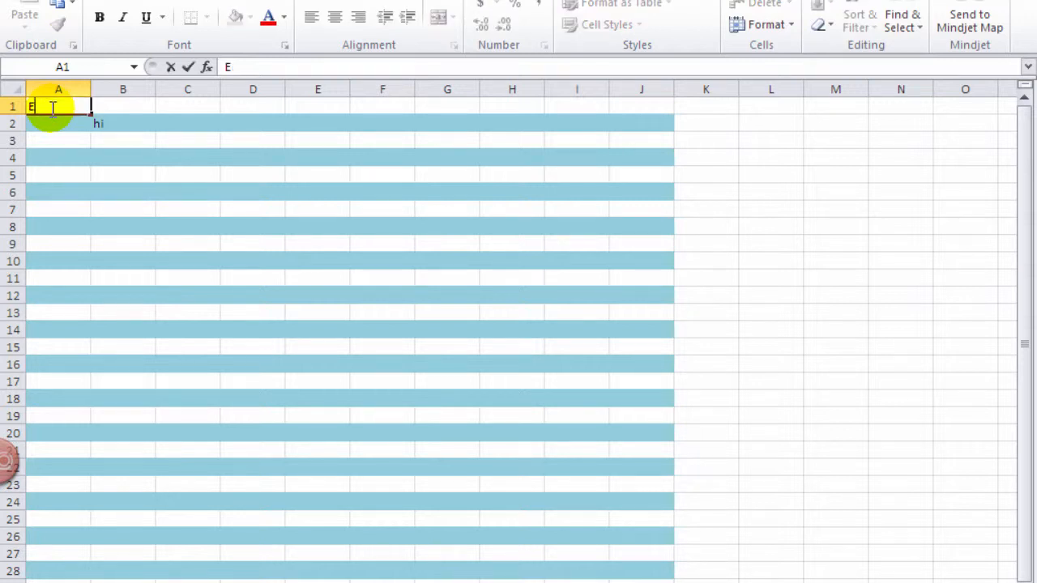
{"action": "type", "text": "xcel Training W"}
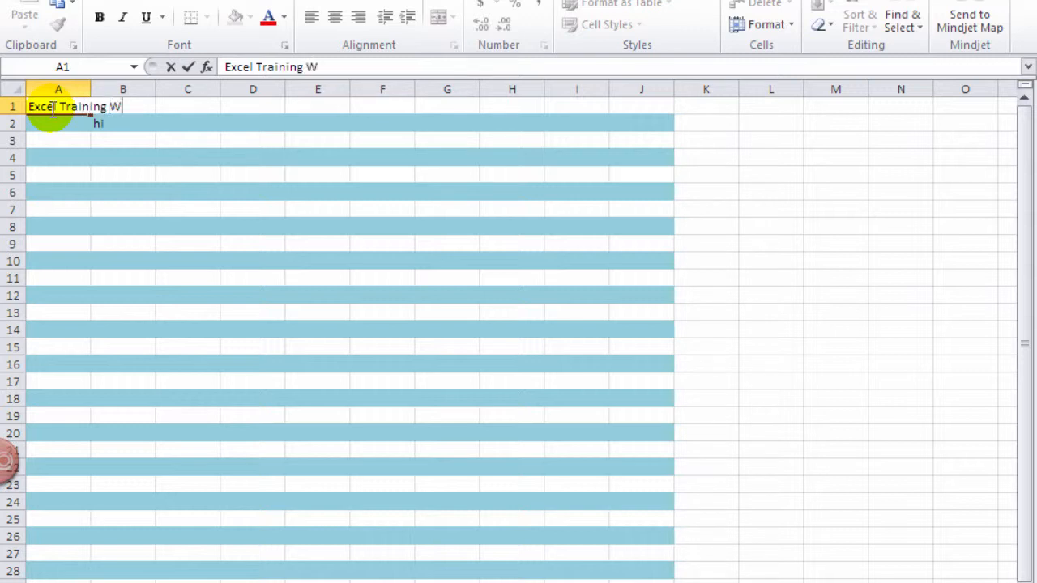
{"action": "type", "text": "orkshop 1"}
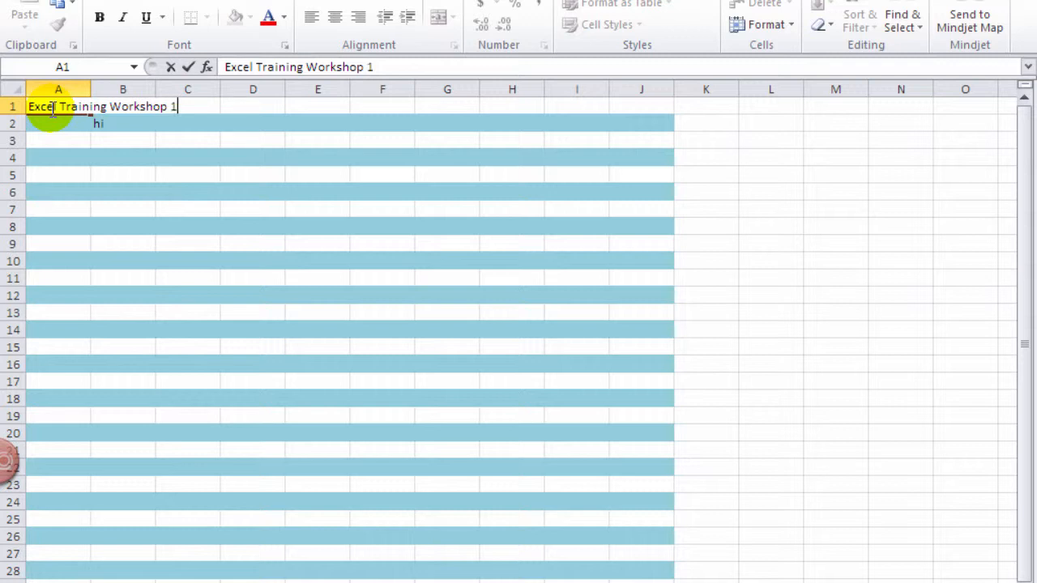
{"action": "type", "text": "0/20/"}
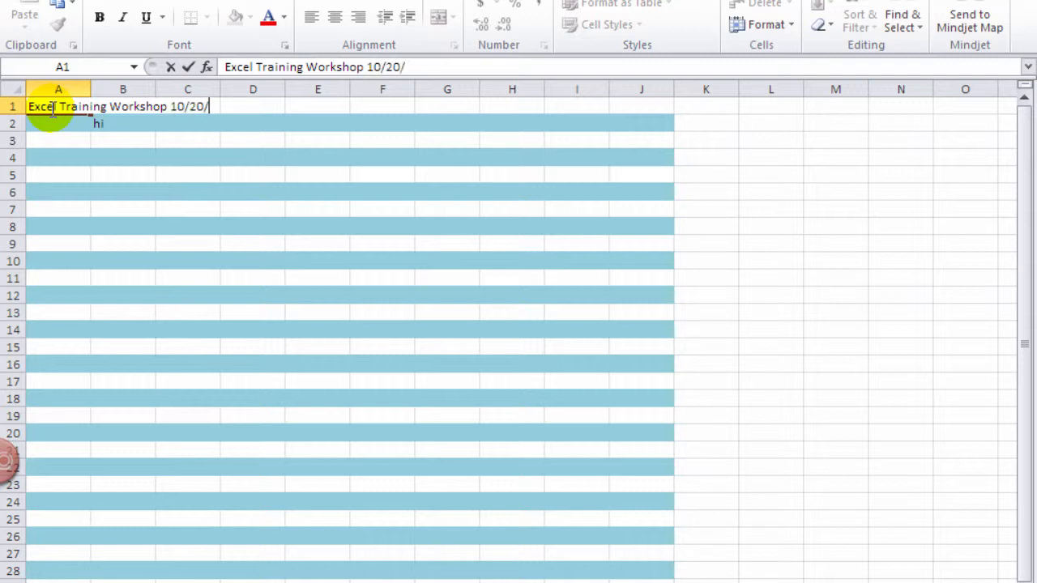
{"action": "type", "text": "1854"}
{"action": "key", "text": "Return"}
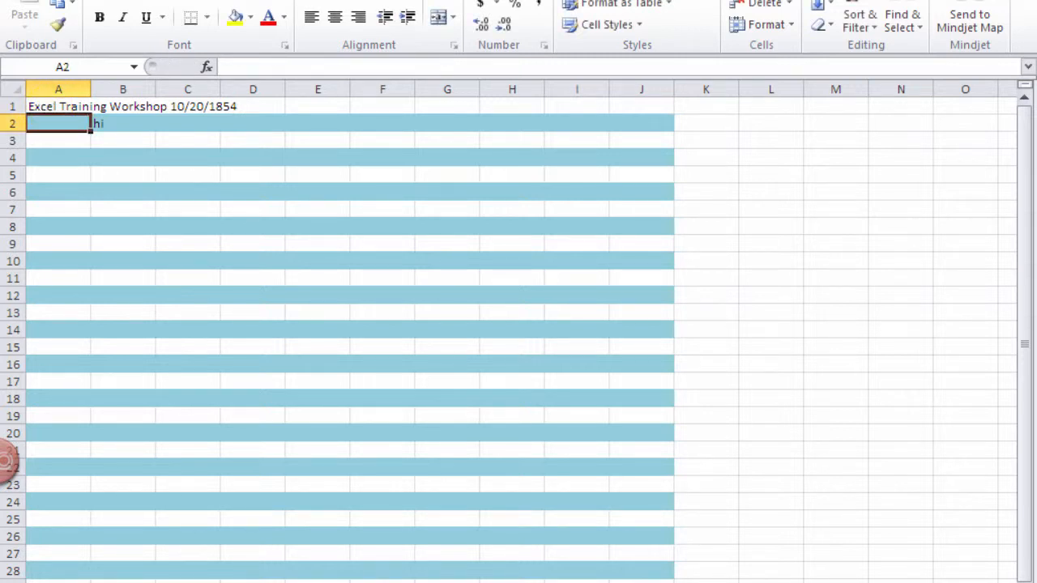
Step: Set the worksheet zoom magnification to 200%
{"action": "key", "text": "alt+w"}
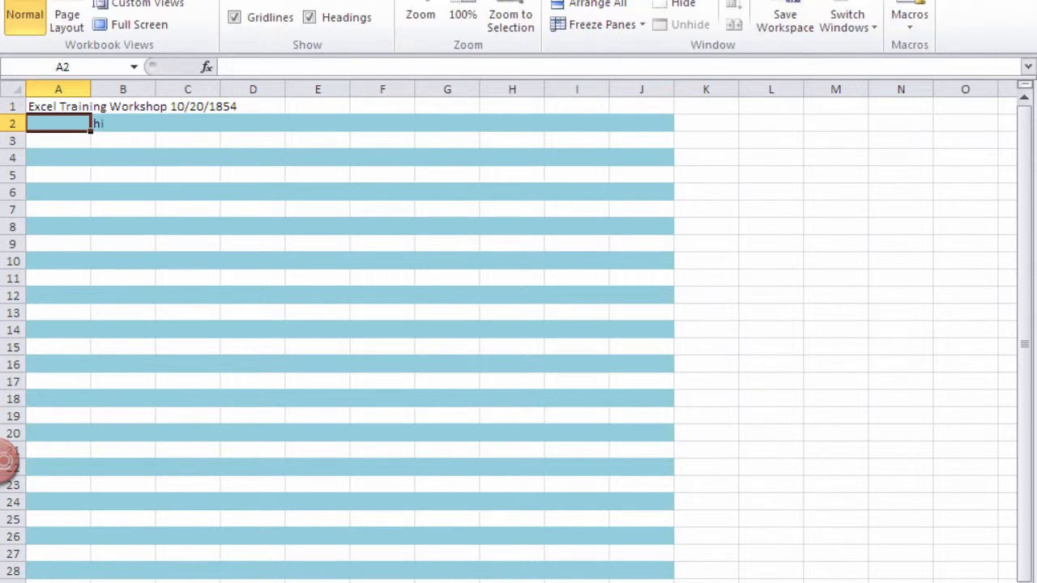
{"action": "left_click", "coordinate": [428, 10]}
{"action": "left_click", "coordinate": [455, 113]}
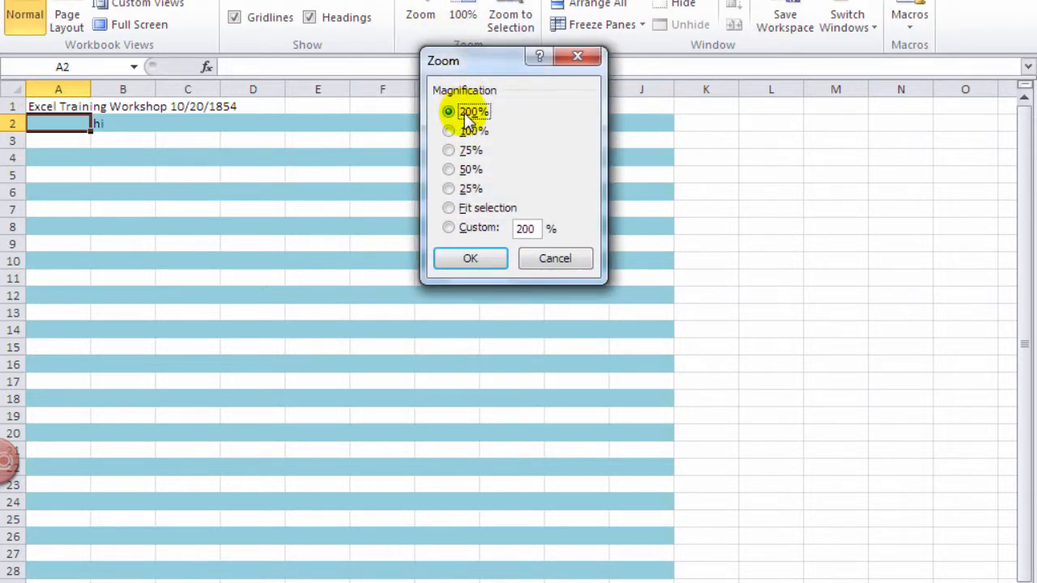
{"action": "left_click", "coordinate": [470, 259]}
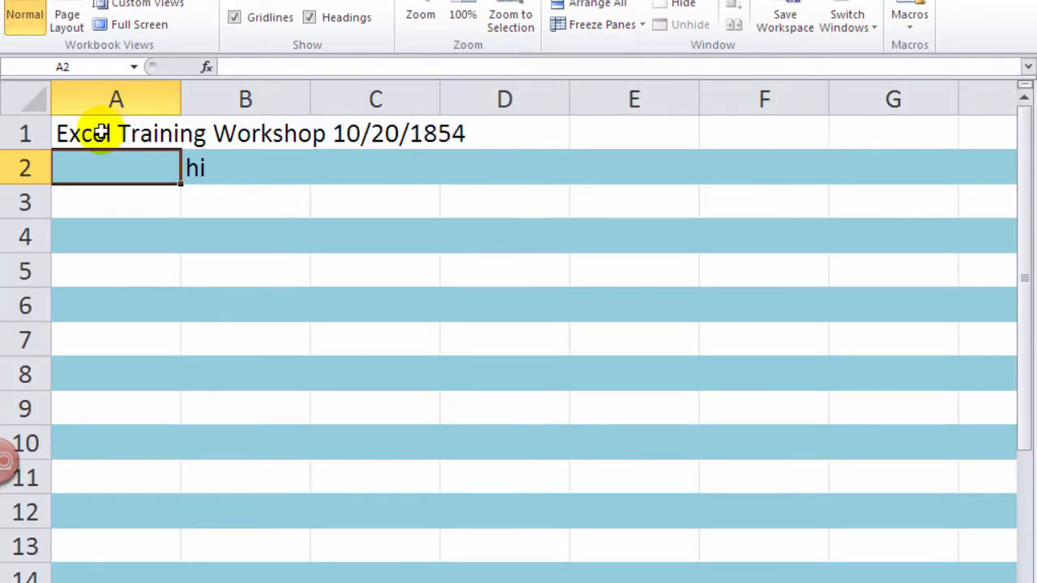
Step: Merge and center the title in row 1 across columns A to H
{"action": "left_click_drag", "start_coordinate": [104, 132], "coordinate": [963, 127]}
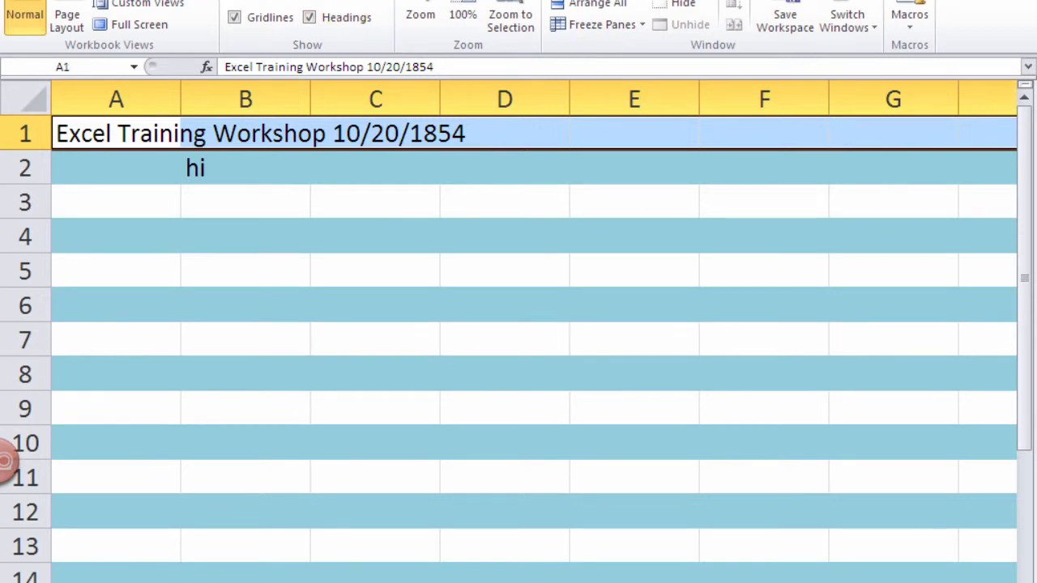
{"action": "left_click", "coordinate": [69, 0]}
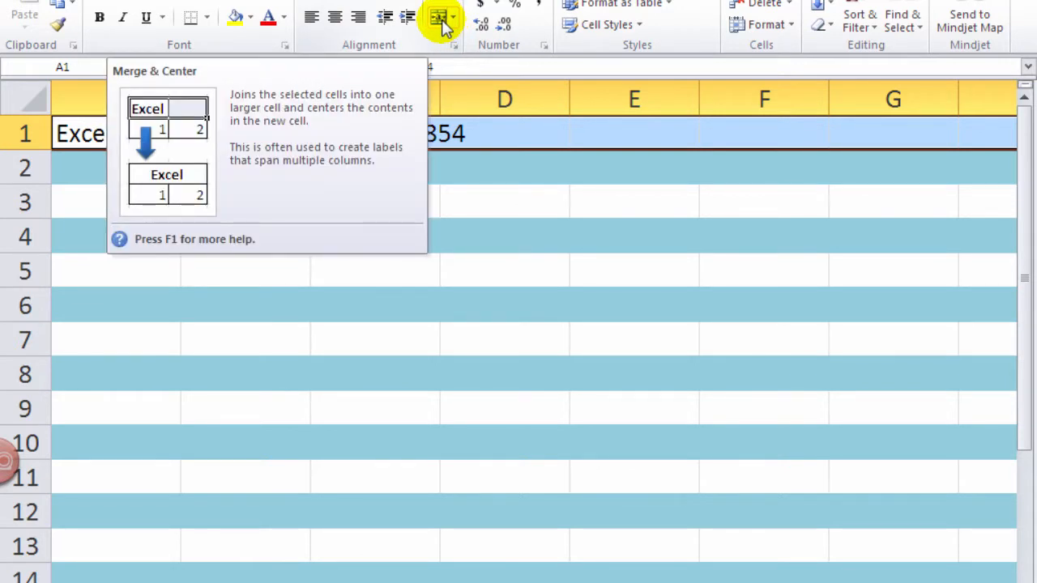
{"action": "left_click", "coordinate": [438, 18]}
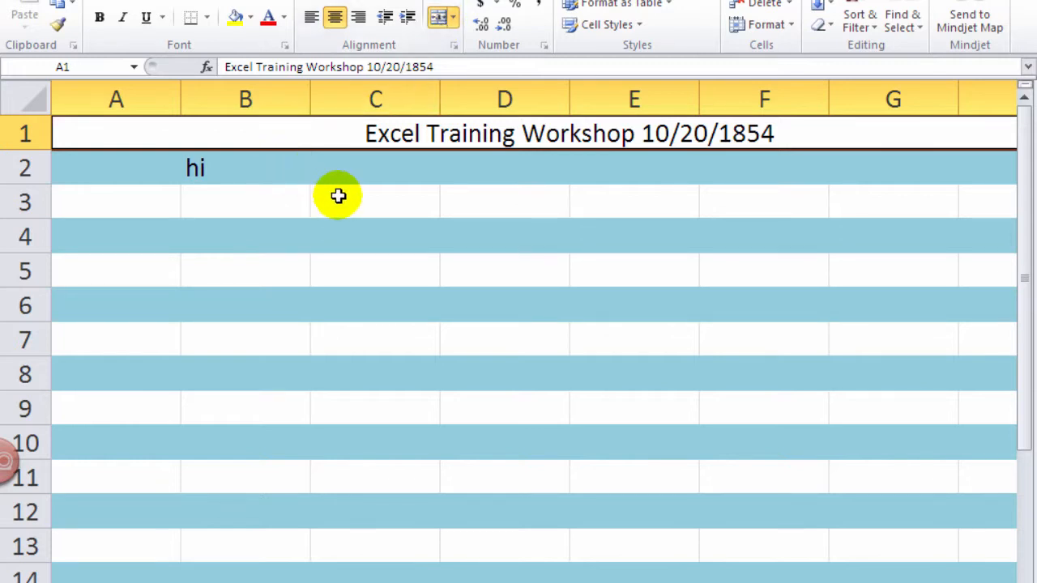
Step: Merge and center cells B2 to D2 and replace their text with "AY 12-13"
{"action": "left_click_drag", "start_coordinate": [232, 170], "coordinate": [467, 165]}
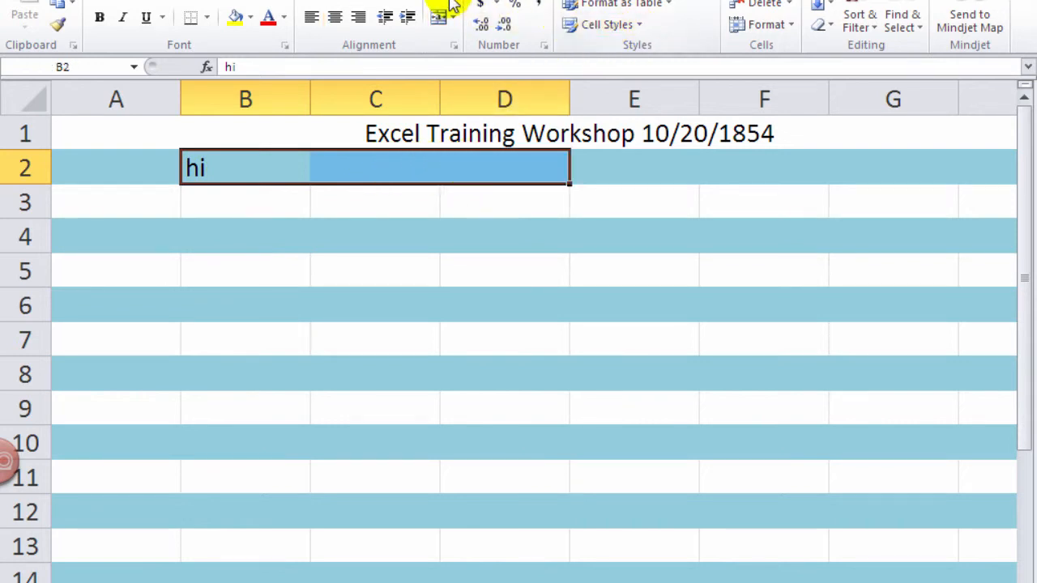
{"action": "left_click", "coordinate": [439, 18]}
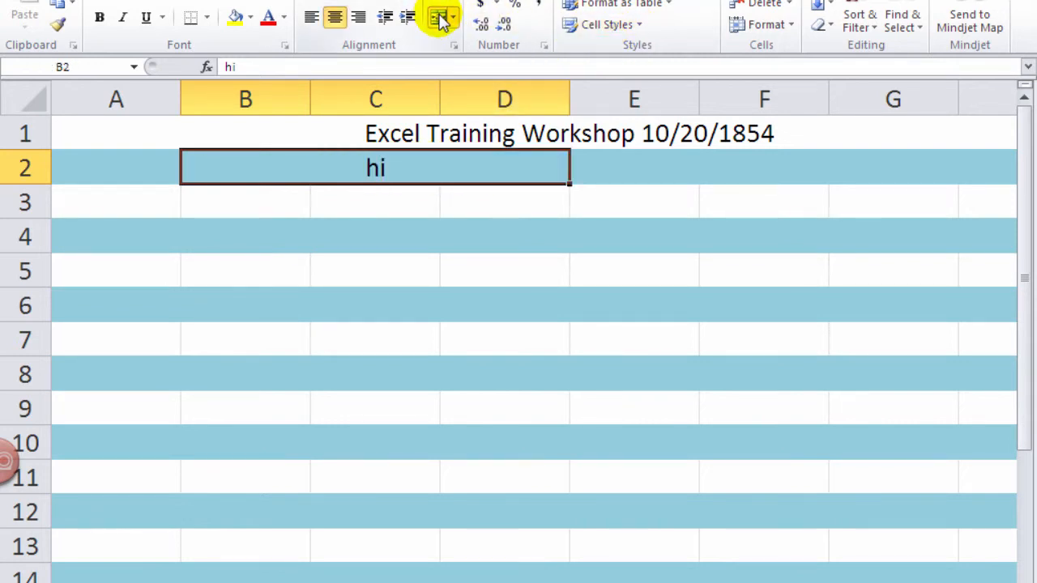
{"action": "type", "text": "AY"}
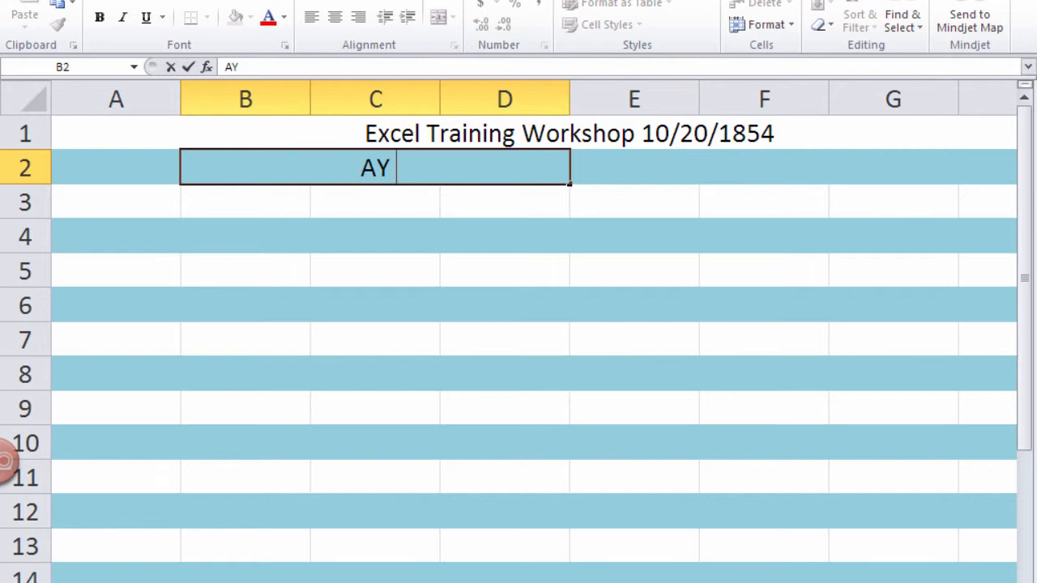
{"action": "type", "text": " 13"}
{"action": "key", "text": "BackSpace"}
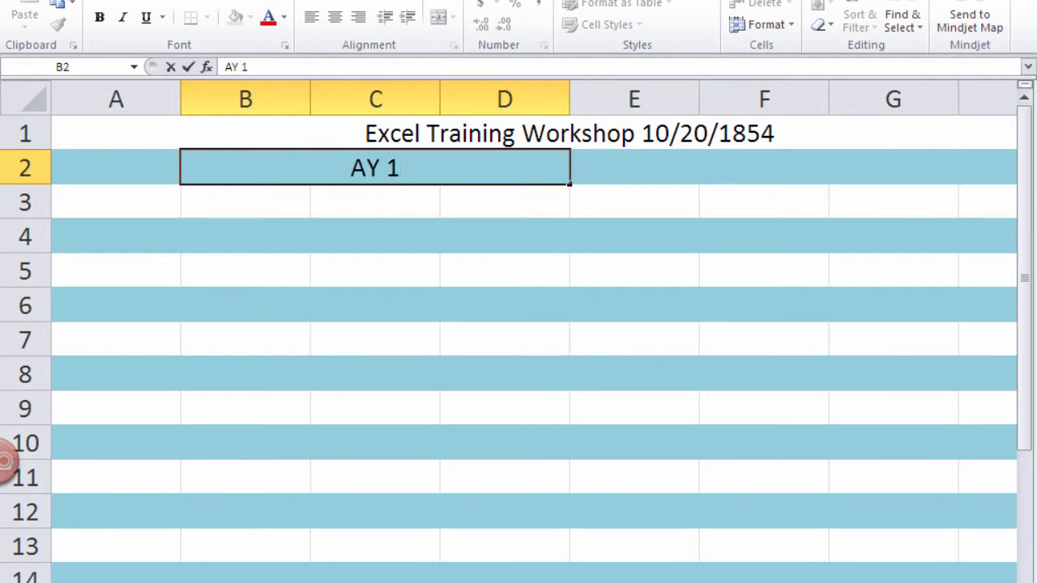
{"action": "type", "text": "2-13"}
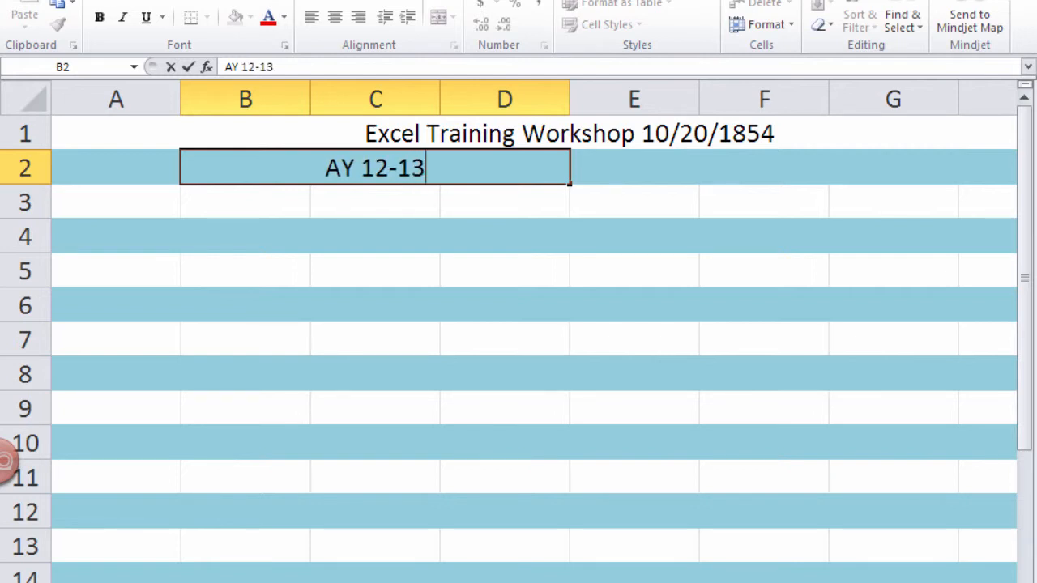
{"action": "key", "text": "Tab"}
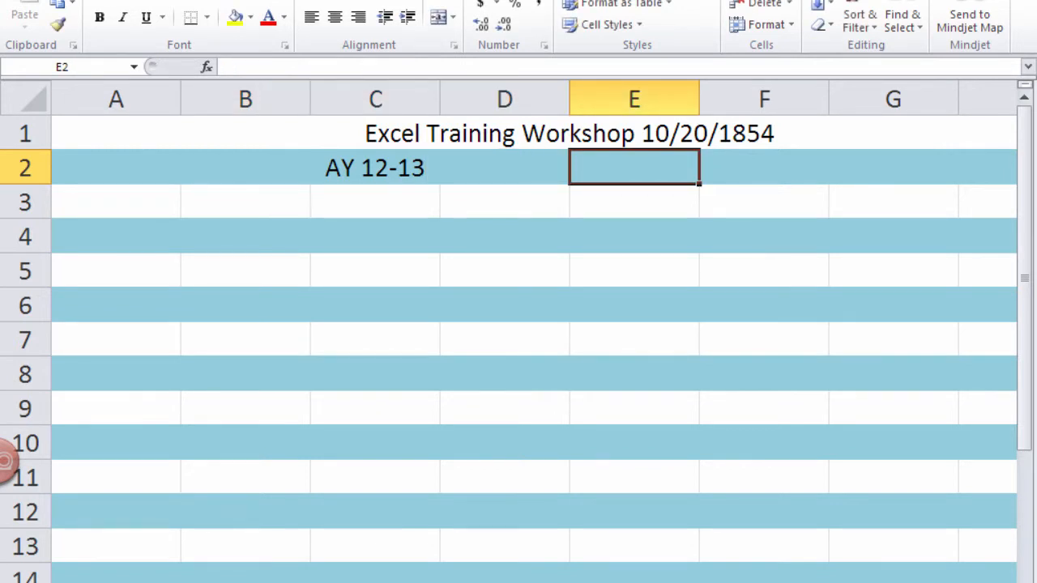
Step: Merge and center cells E2 to G2 and enter "AY 13-14" in the merged cell
{"action": "left_click_drag", "start_coordinate": [672, 169], "coordinate": [836, 162]}
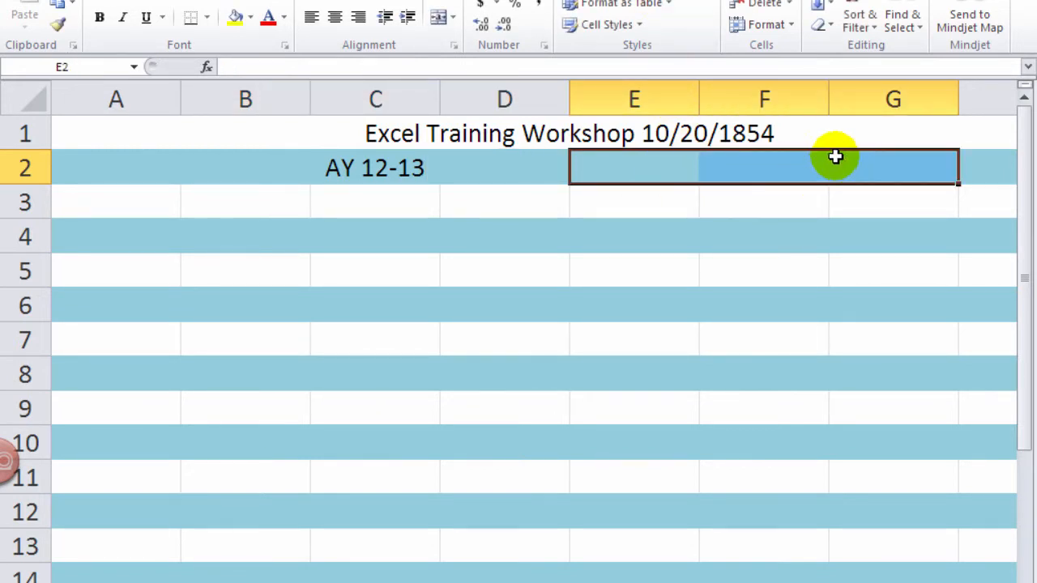
{"action": "left_click", "coordinate": [441, 20]}
{"action": "type", "text": "AY "}
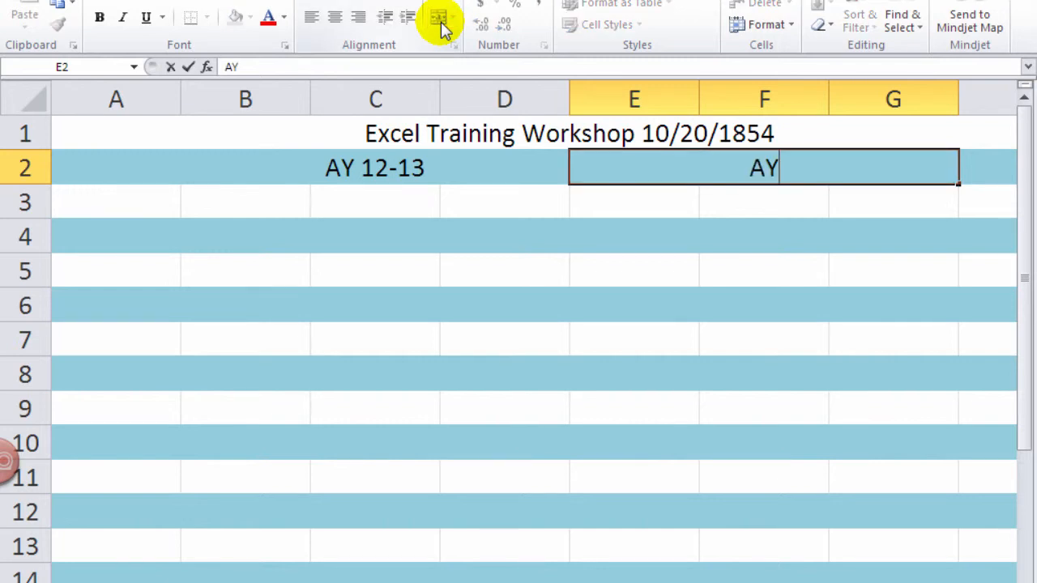
{"action": "type", "text": "13-14"}
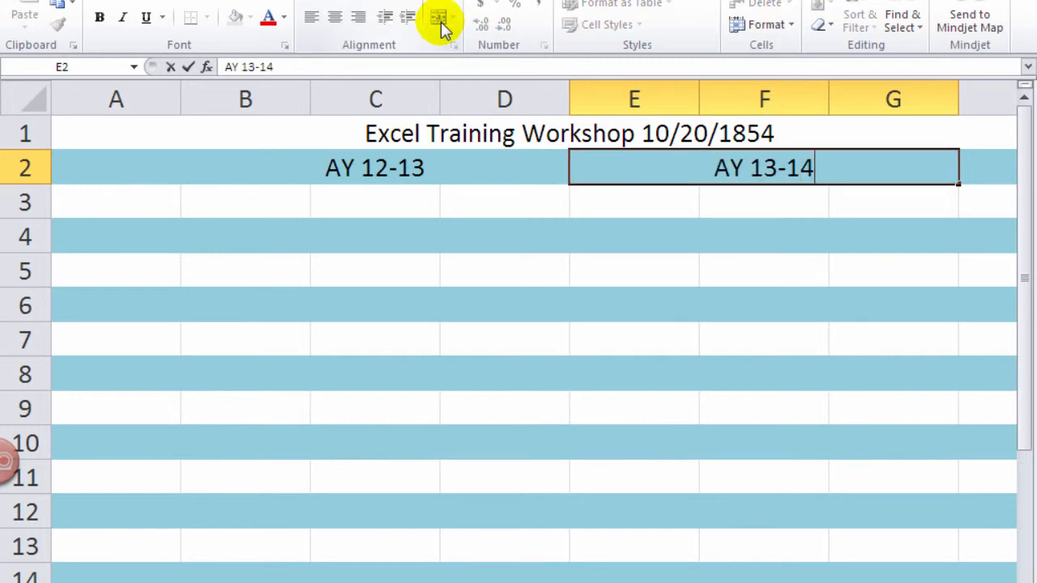
{"action": "key", "text": "Return"}
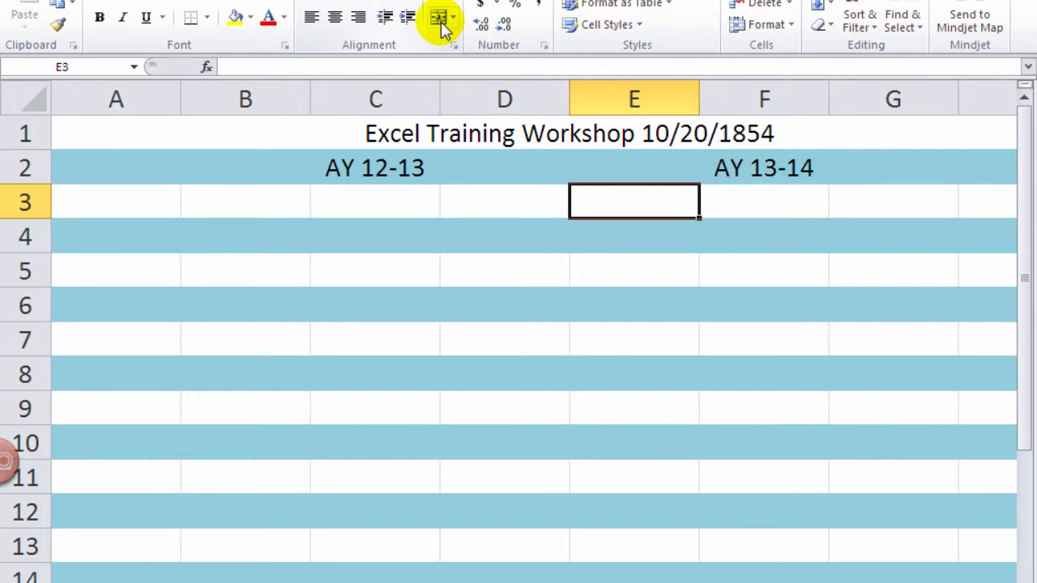
Step: Enter the term label "SP 13" in cell B3 and "SU 1" in cell C3
{"action": "key", "text": "Left"}
{"action": "key", "text": "Left"}
{"action": "key", "text": "Left"}
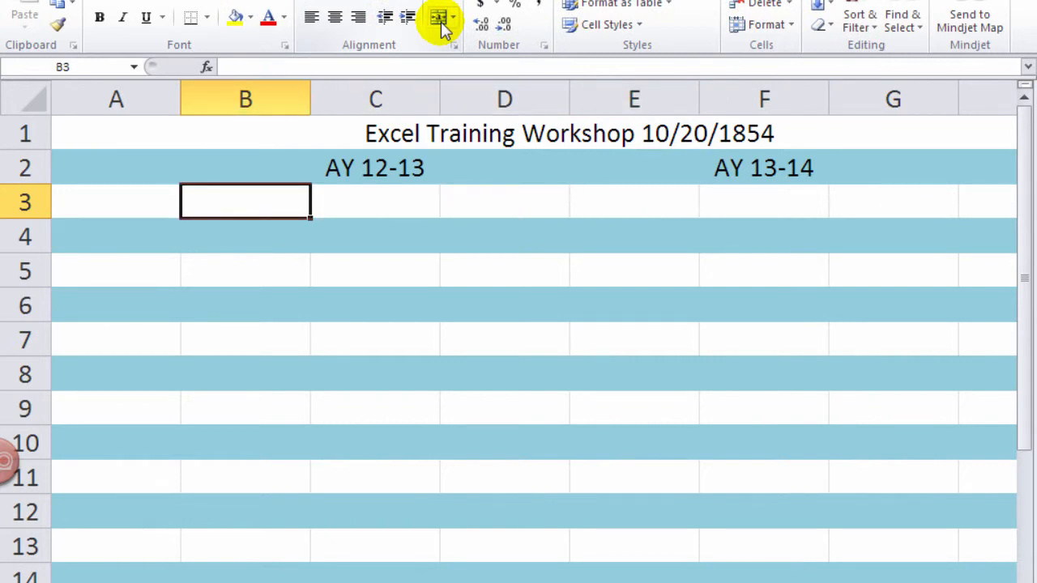
{"action": "type", "text": "SP "}
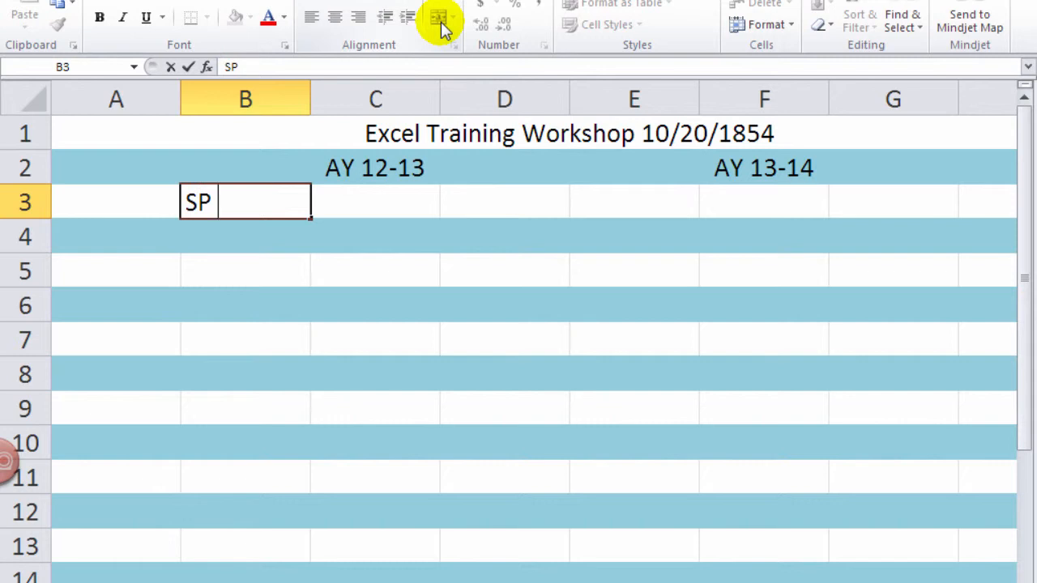
{"action": "type", "text": "13"}
{"action": "key", "text": "Tab"}
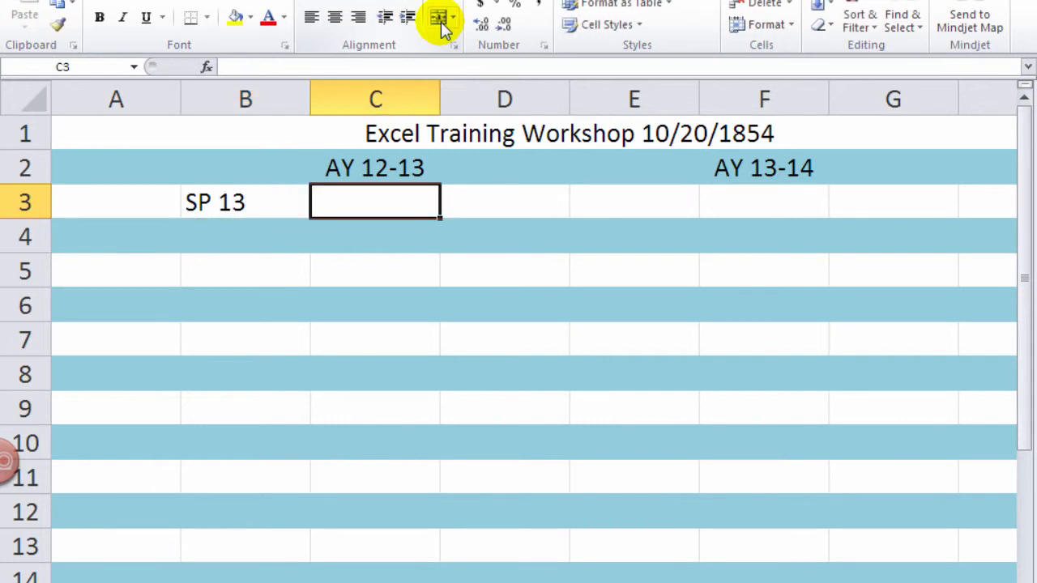
{"action": "type", "text": "SU 13"}
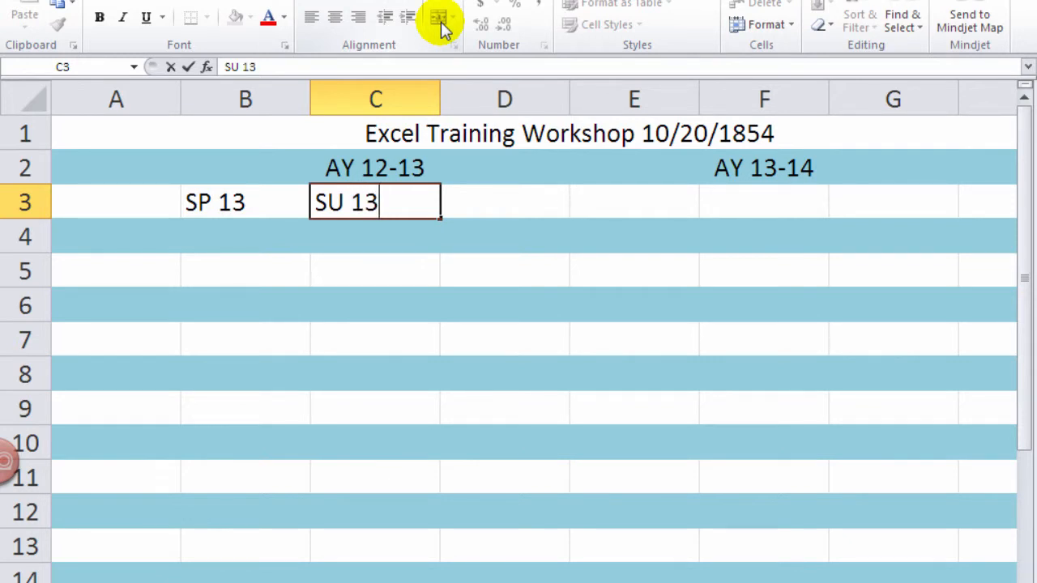
{"action": "key", "text": "BackSpace"}
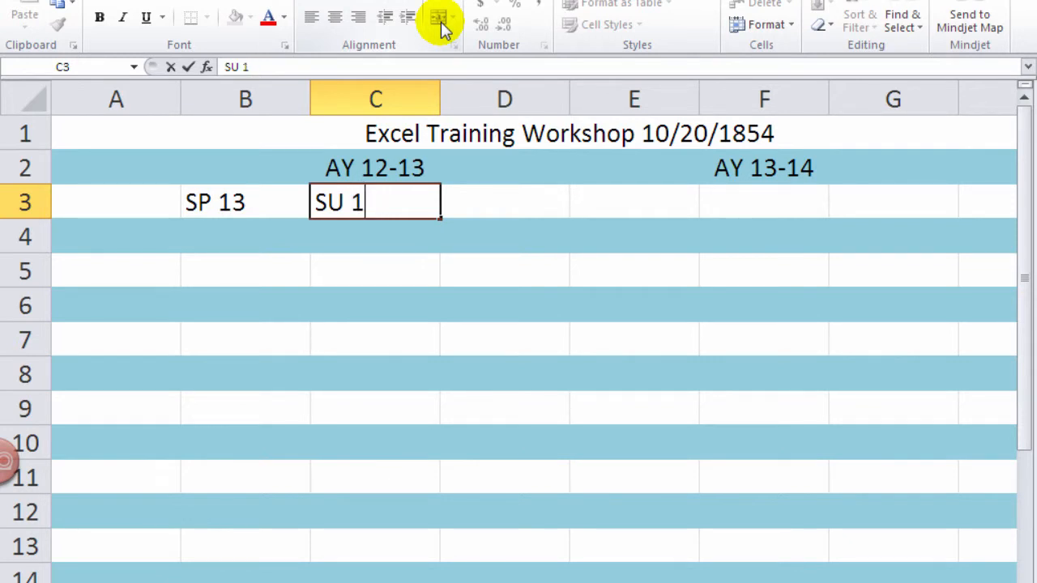
Step: Replace the term label in cell B3 with "FA 12"
{"action": "left_click", "coordinate": [271, 202]}
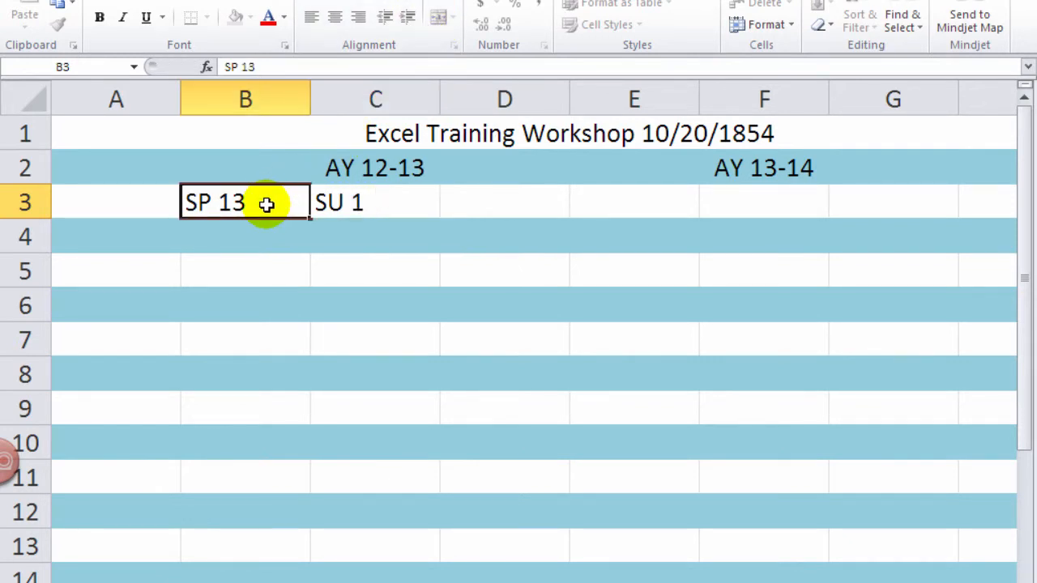
{"action": "left_click", "coordinate": [272, 66]}
{"action": "key", "text": "BackSpace"}
{"action": "key", "text": "BackSpace"}
{"action": "key", "text": "BackSpace"}
{"action": "key", "text": "BackSpace"}
{"action": "key", "text": "BackSpace"}
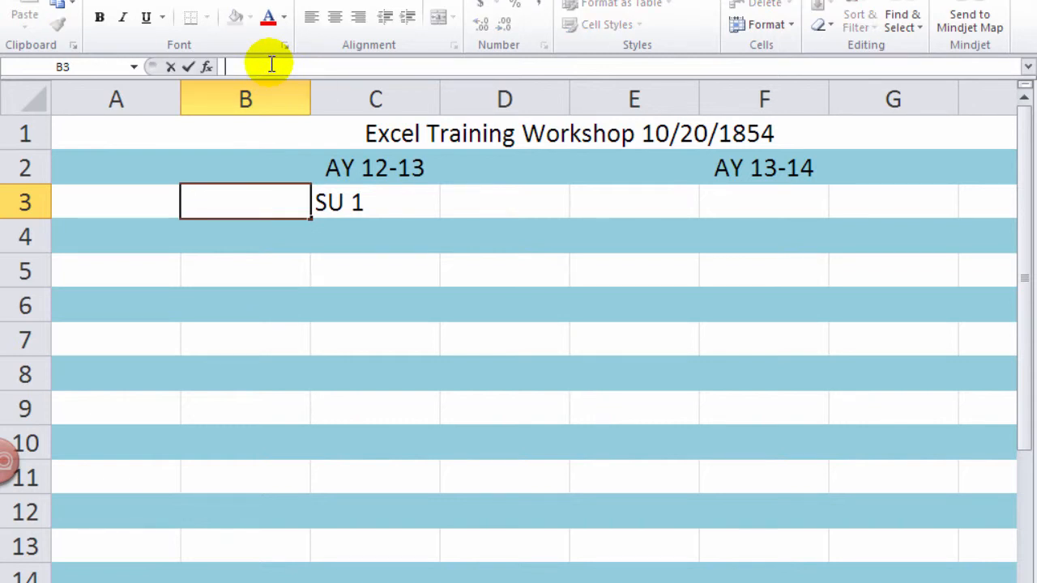
{"action": "type", "text": "FA 12"}
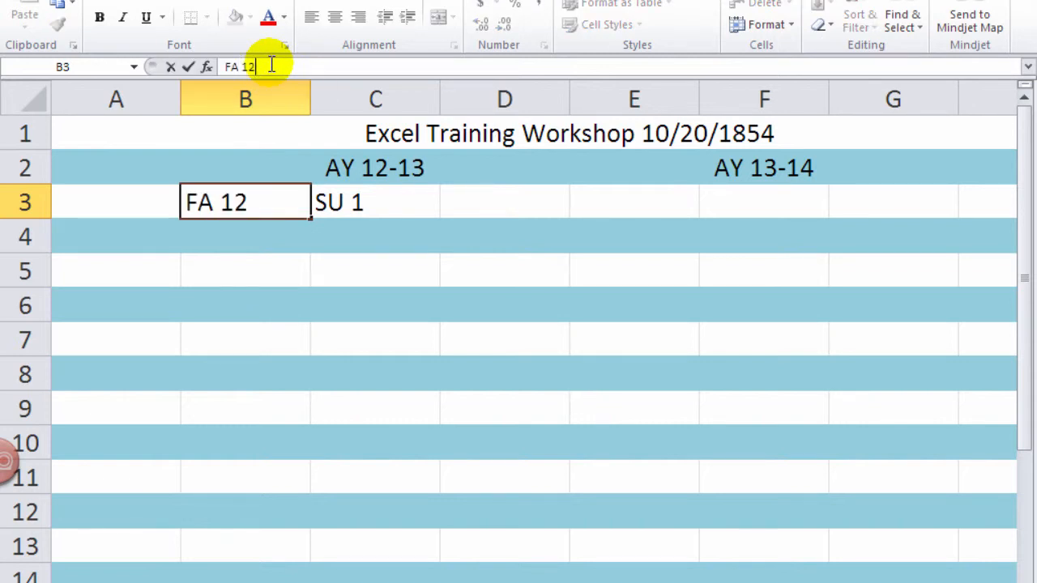
{"action": "key", "text": "Tab"}
Step: Enter the term labels "SP13" in cell C3 and "SU 13" in cell D3
{"action": "type", "text": "SP13"}
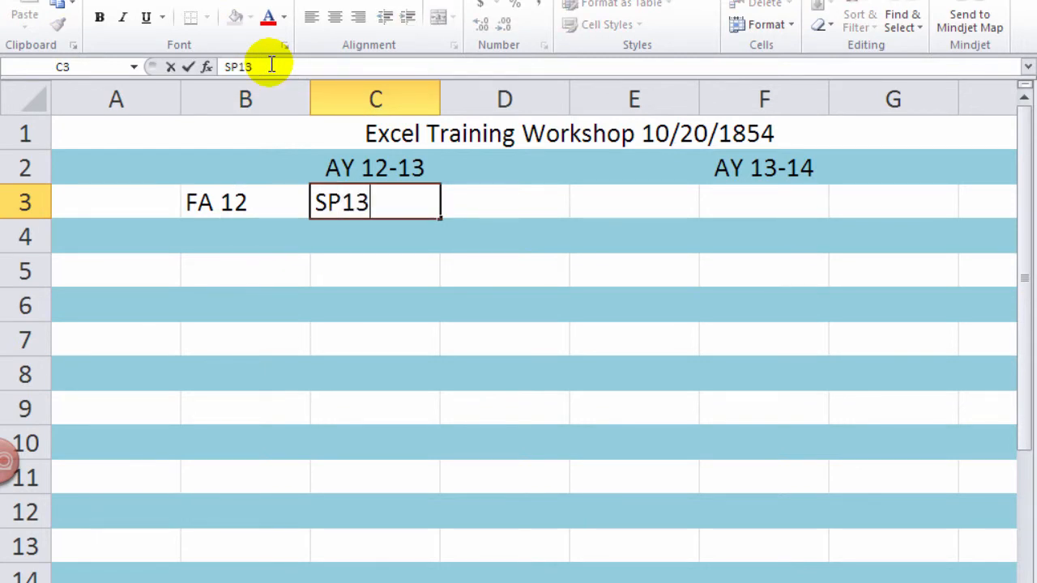
{"action": "key", "text": "Tab"}
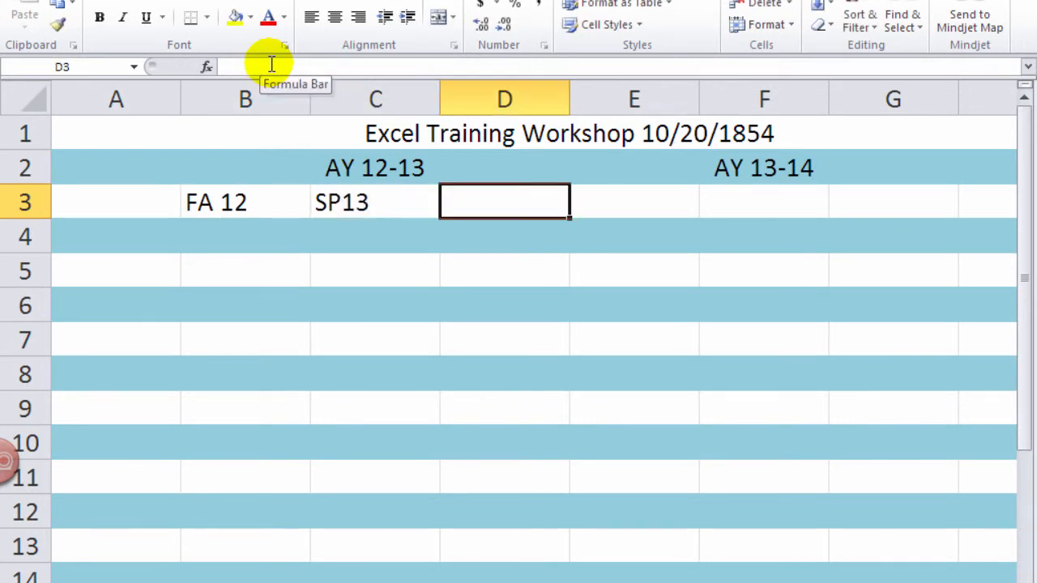
{"action": "type", "text": "SU 13"}
{"action": "key", "text": "Tab"}
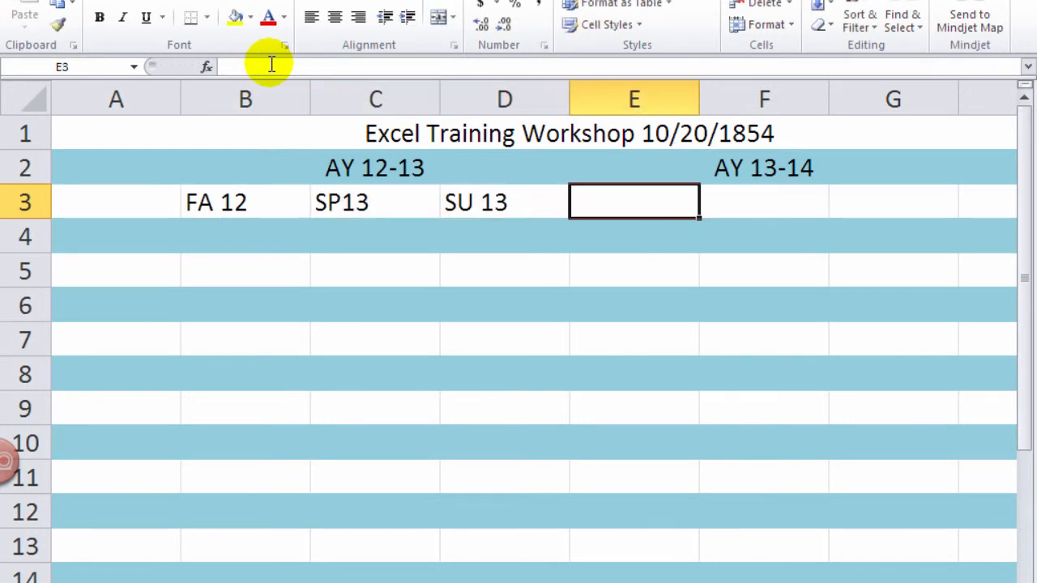
Step: Enter the term labels "FA 13" in cell E3, "Sp 14" in cell F3 and "SU 14" in cell G3
{"action": "type", "text": "FA 13"}
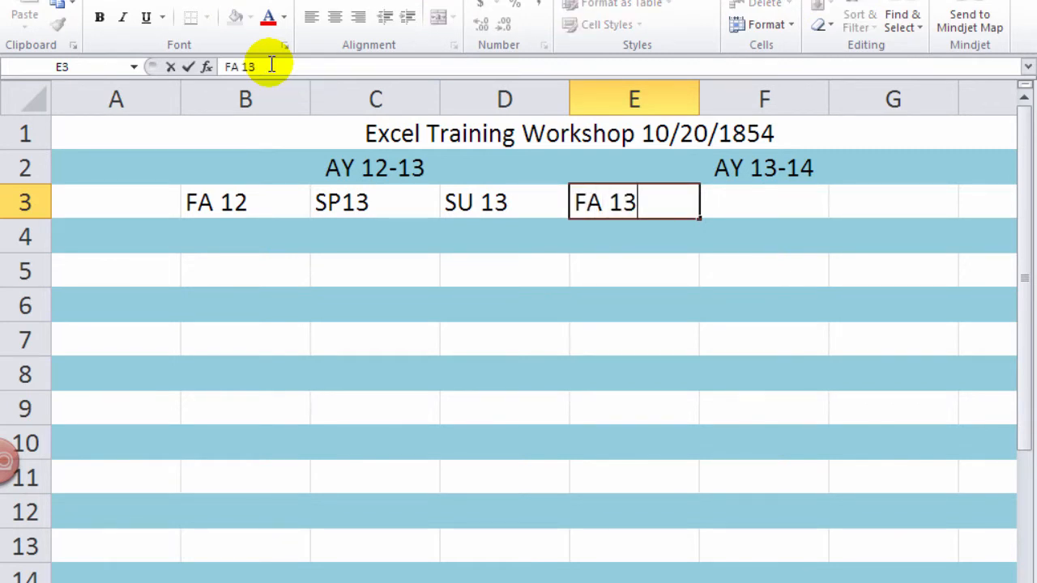
{"action": "key", "text": "Tab"}
{"action": "type", "text": "Sp "}
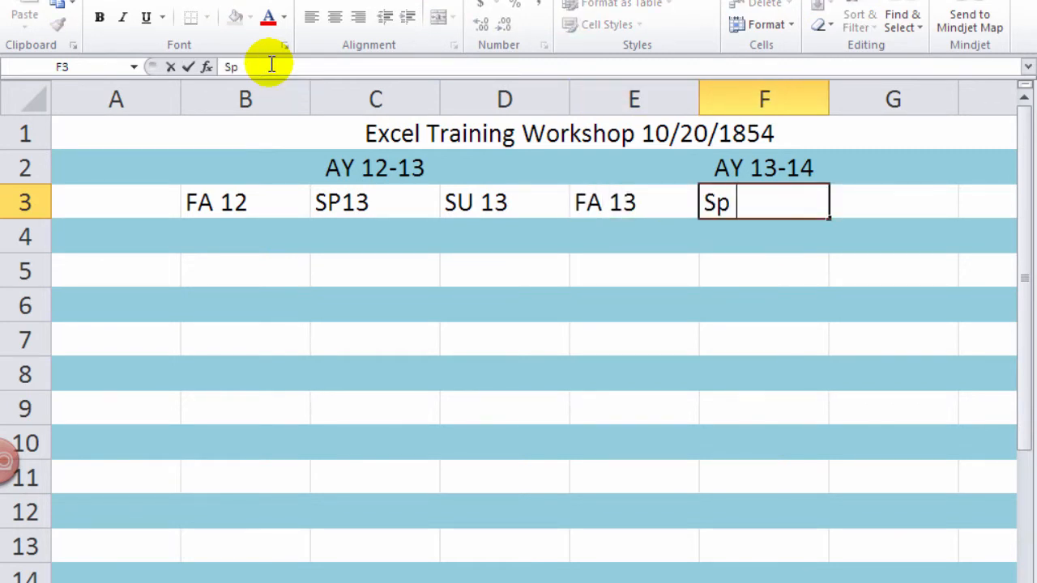
{"action": "type", "text": "14"}
{"action": "key", "text": "Tab"}
{"action": "type", "text": "s"}
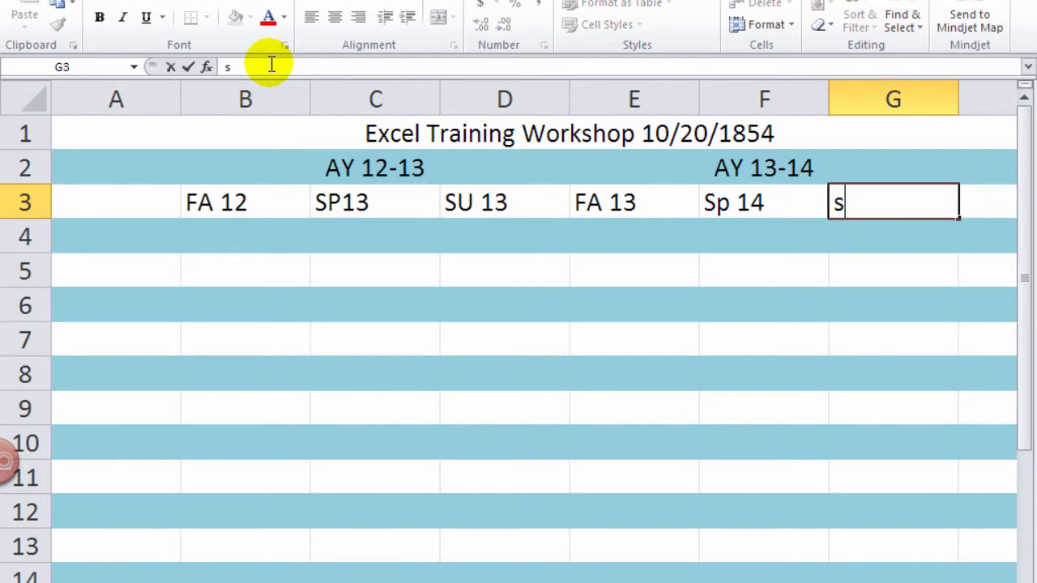
{"action": "key", "text": "BackSpace"}
{"action": "type", "text": "SU 14"}
{"action": "key", "text": "Return"}
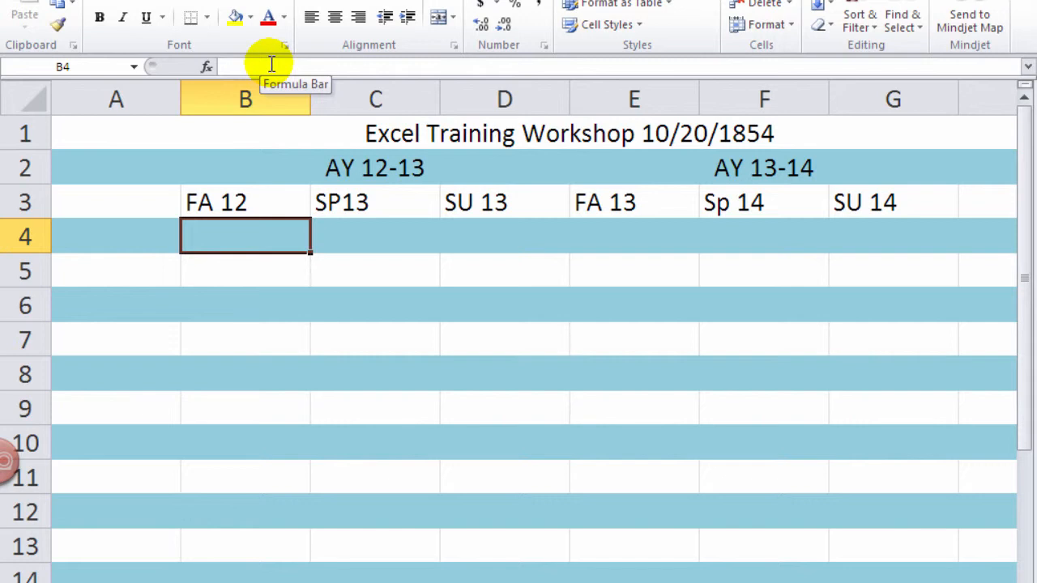
Step: Apply all borders to the header cells in rows 1 to 3
{"action": "left_click", "coordinate": [138, 129]}
{"action": "left_click_drag", "start_coordinate": [146, 162], "coordinate": [155, 203]}
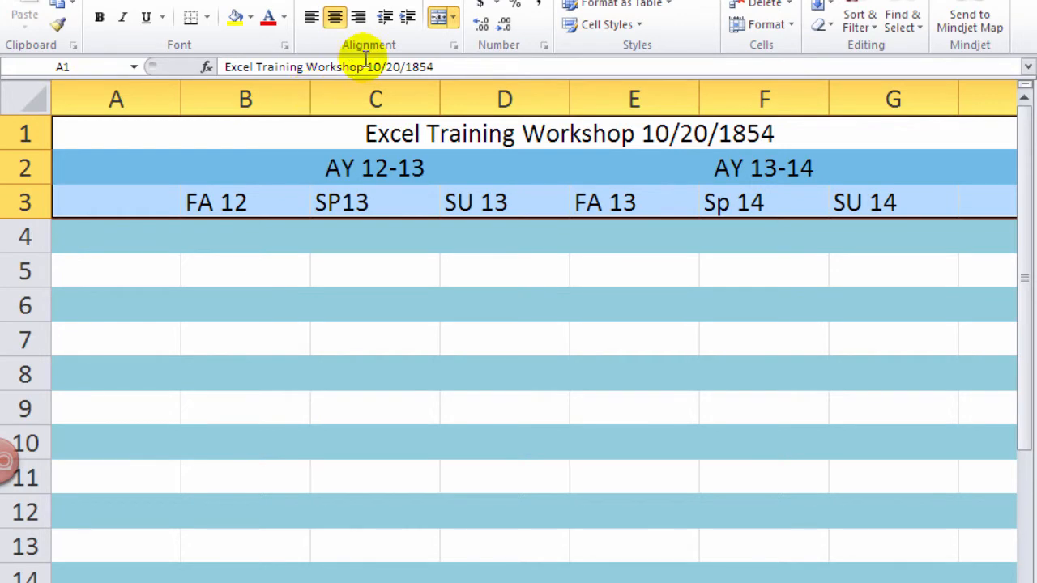
{"action": "left_click", "coordinate": [207, 18]}
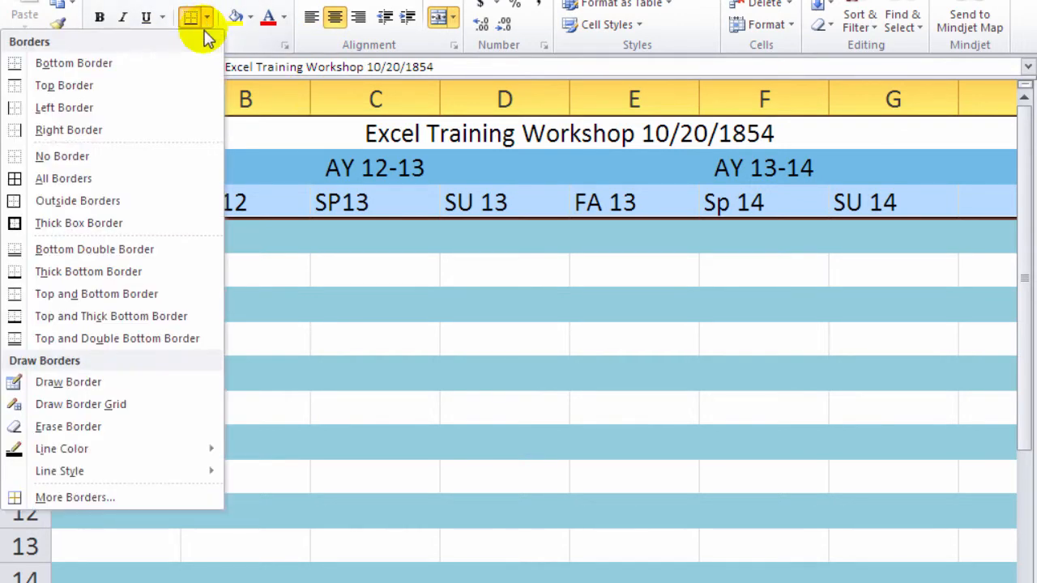
{"action": "left_click", "coordinate": [96, 185]}
{"action": "left_click", "coordinate": [286, 330]}
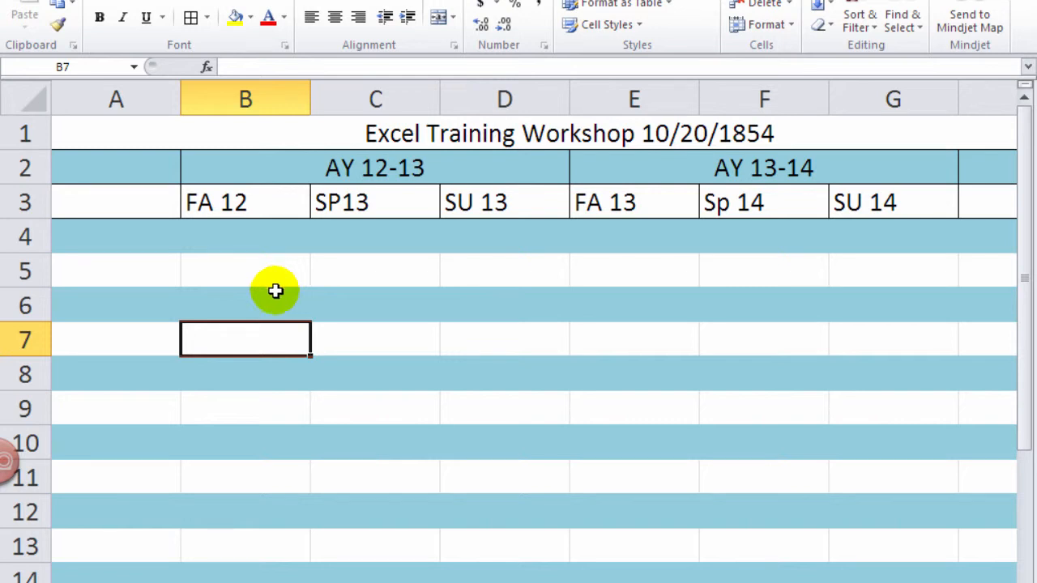
Step: In the detailed border settings for header rows 1 to 3, try and remove a diagonal border, and choose a thick solid bottom border
{"action": "left_click", "coordinate": [183, 136]}
{"action": "left_click_drag", "start_coordinate": [183, 137], "coordinate": [192, 185]}
{"action": "left_click", "coordinate": [207, 20]}
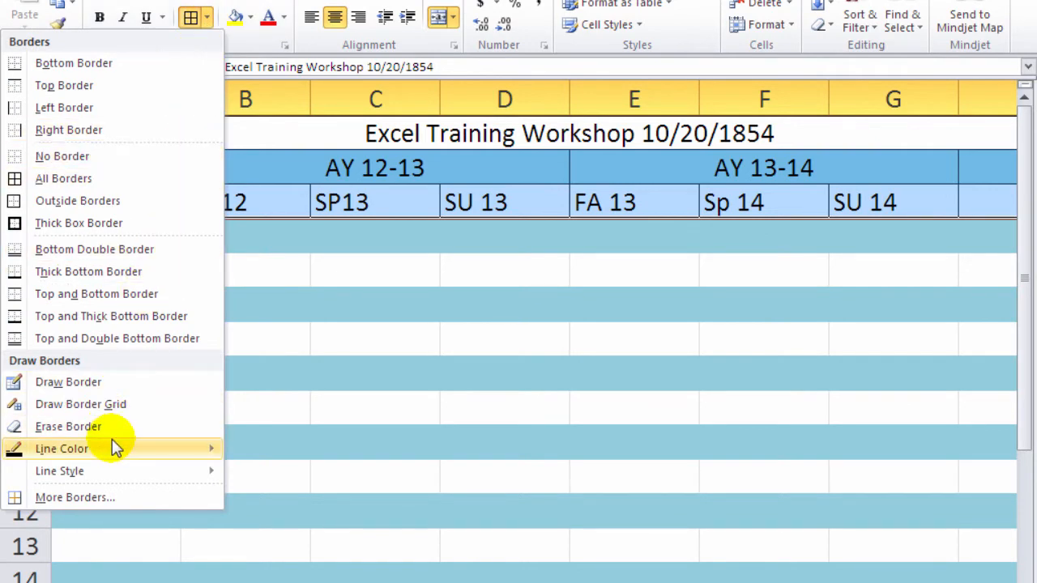
{"action": "left_click", "coordinate": [113, 501]}
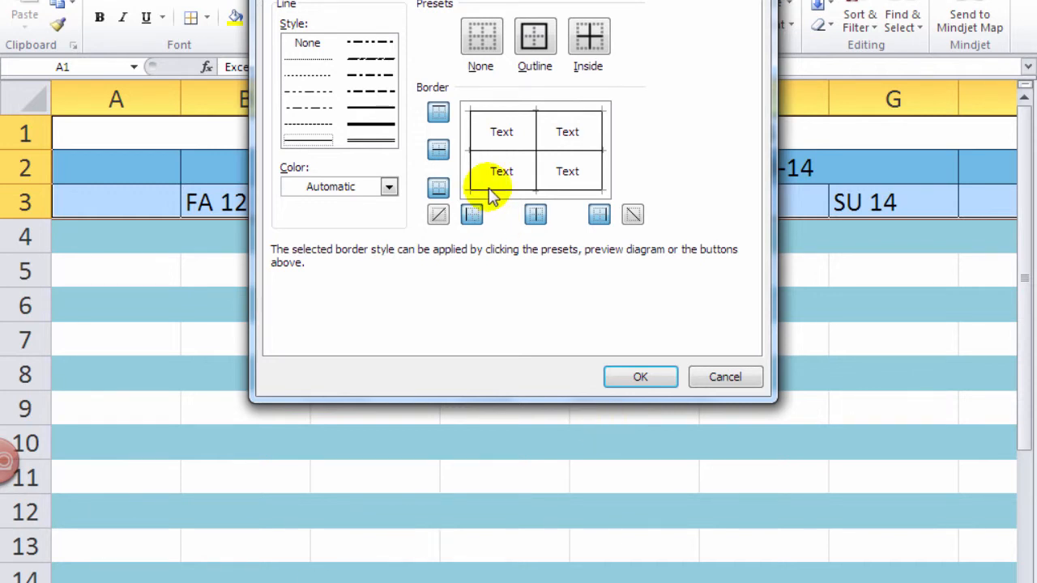
{"action": "left_click", "coordinate": [438, 215]}
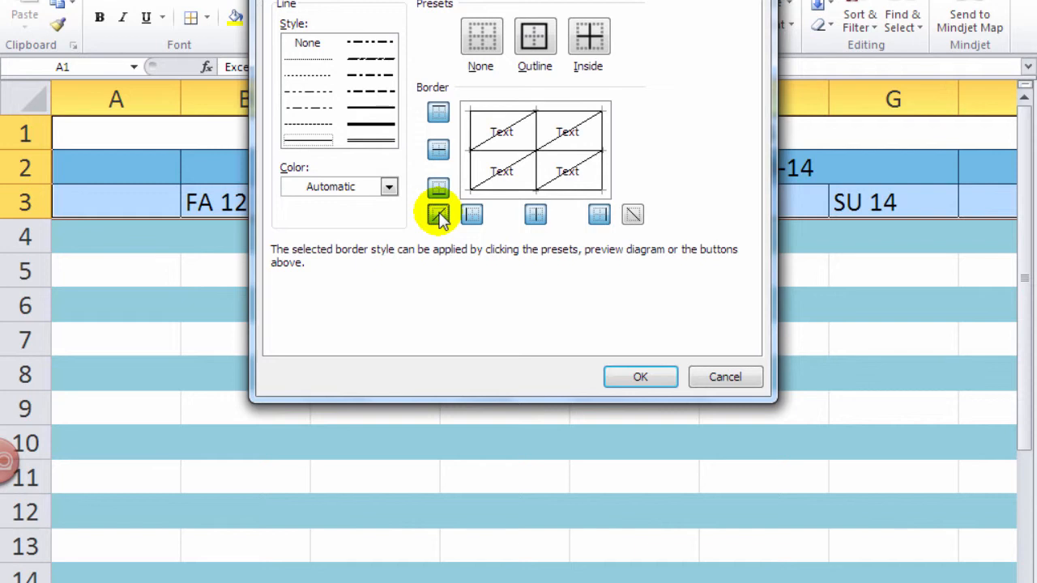
{"action": "left_click", "coordinate": [438, 216]}
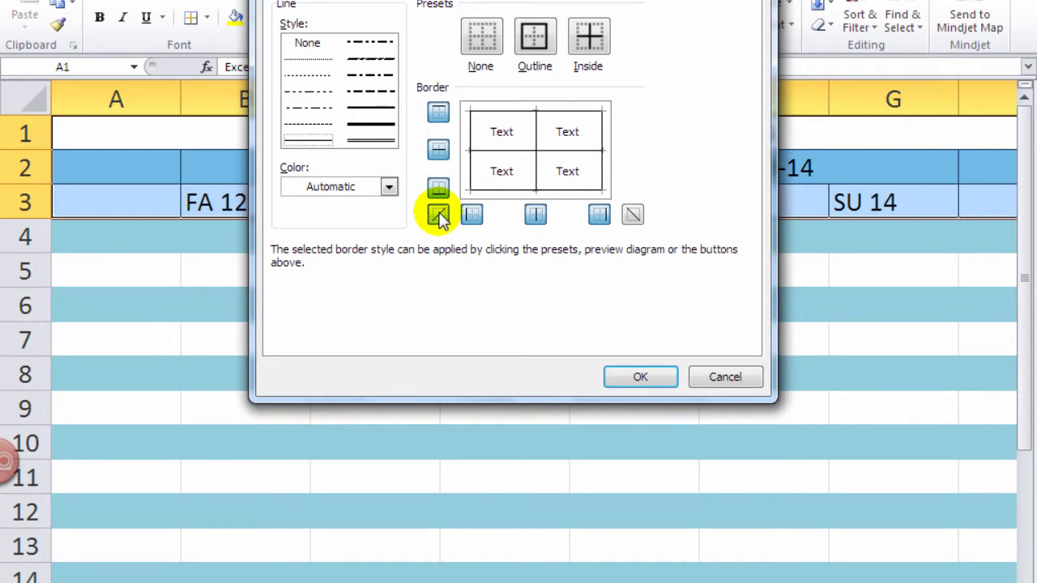
{"action": "left_click", "coordinate": [361, 126]}
{"action": "left_click", "coordinate": [547, 191]}
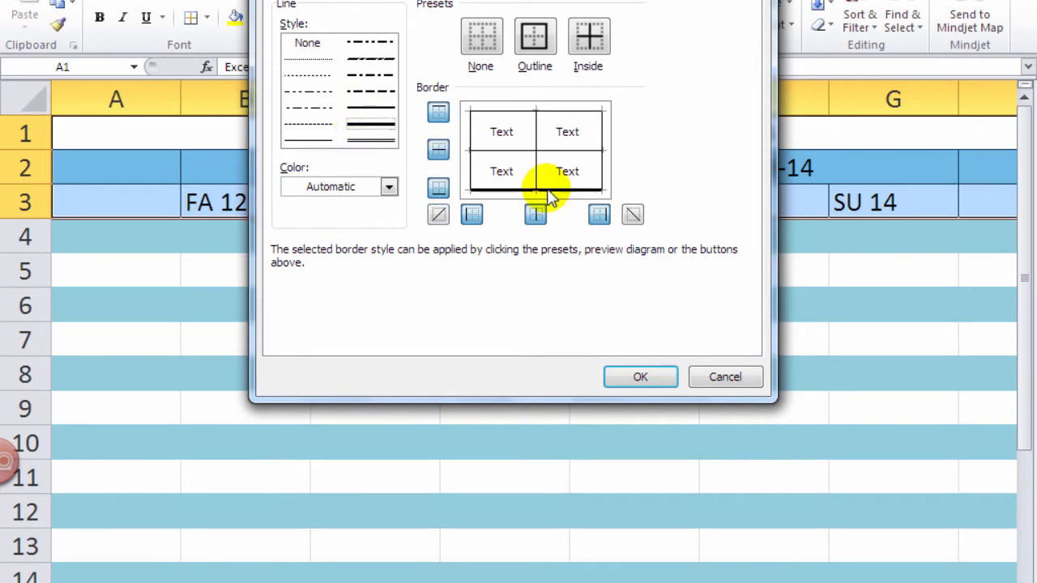
Step: Choose a thick dashed inside vertical border and a thin dotted inside horizontal border, and apply the border settings to the header
{"action": "left_click", "coordinate": [372, 91]}
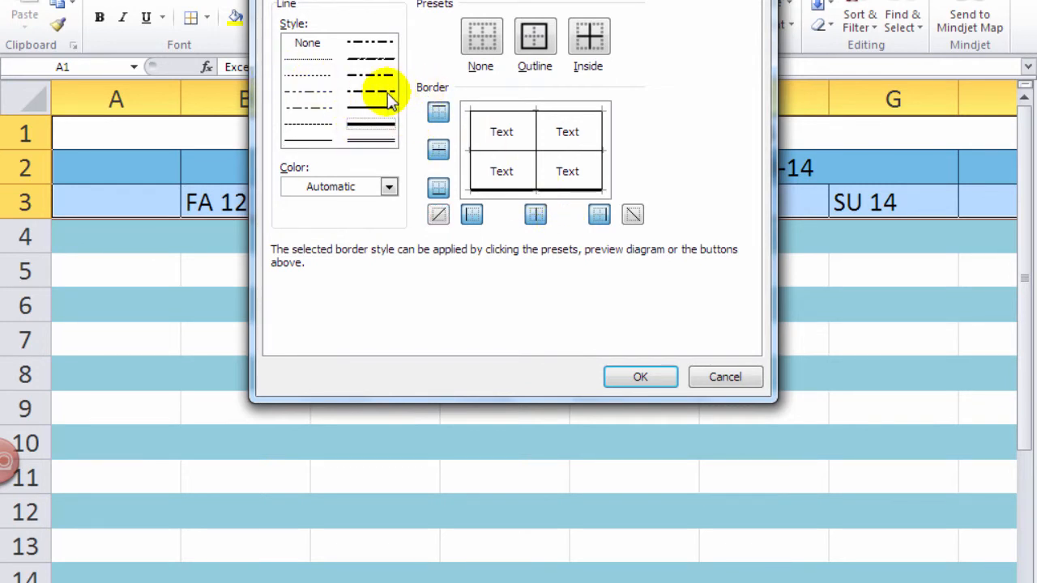
{"action": "left_click", "coordinate": [537, 139]}
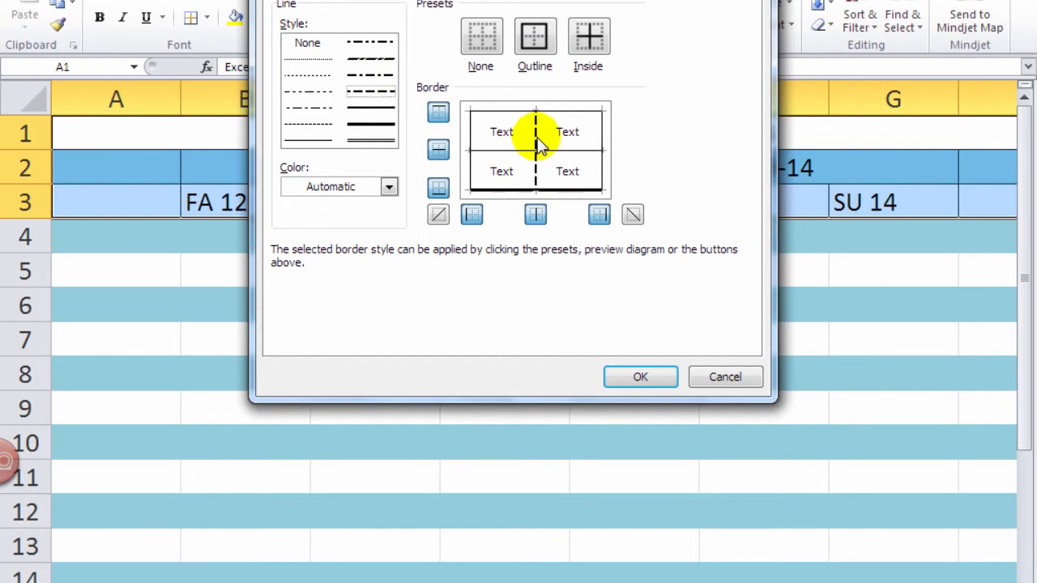
{"action": "left_click", "coordinate": [303, 83]}
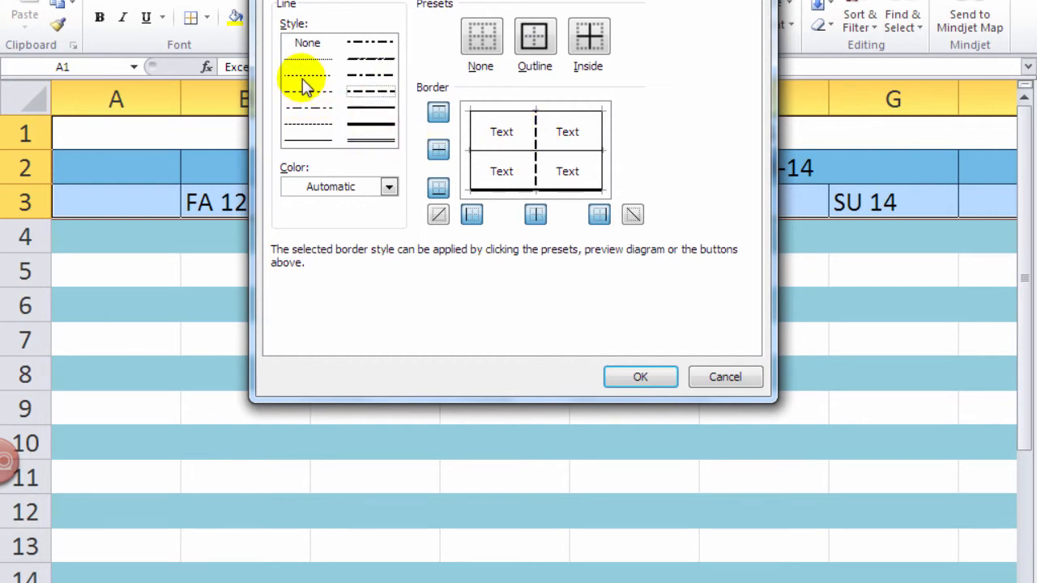
{"action": "left_click", "coordinate": [494, 155]}
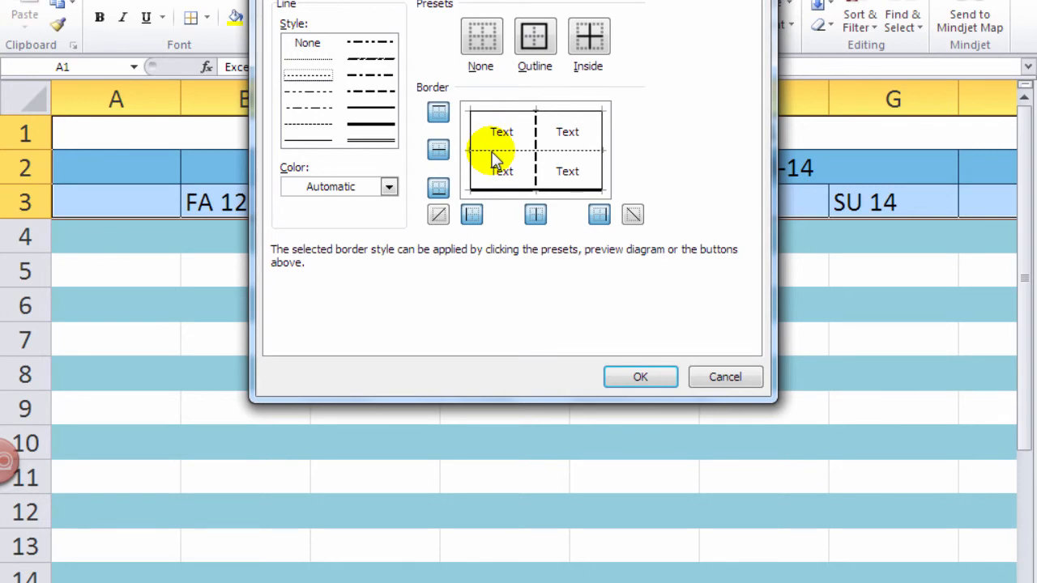
{"action": "left_click", "coordinate": [630, 376]}
{"action": "left_click", "coordinate": [491, 403]}
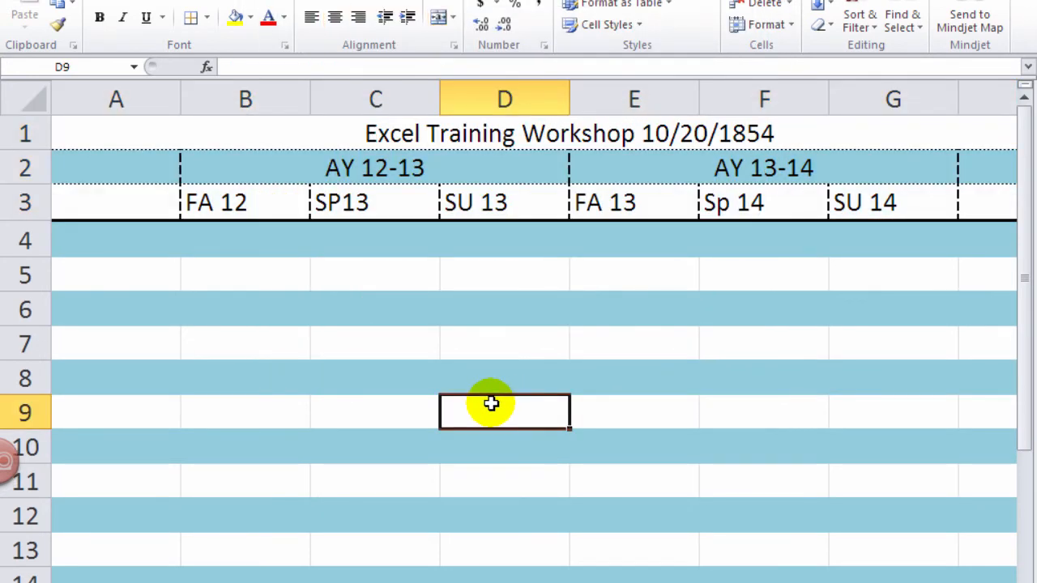